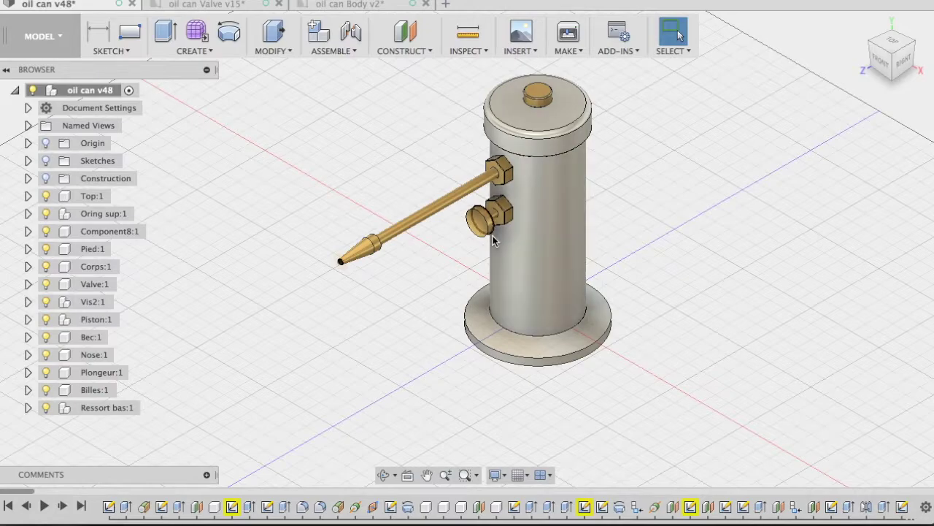
Bring the YouTube reference video to the front and scroll down through the page.
{"action": "key", "text": "super+Tab"}
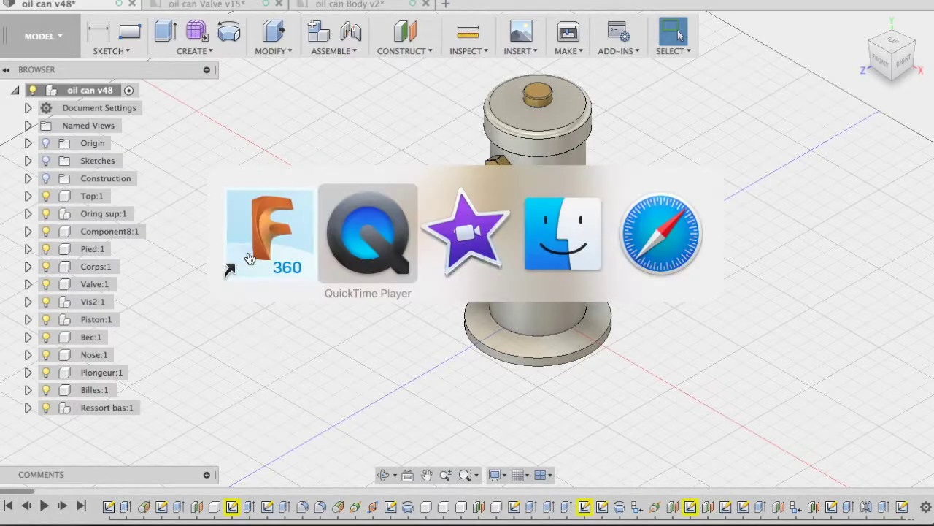
{"action": "key", "text": "super+Tab"}
{"action": "key", "text": "super+Tab"}
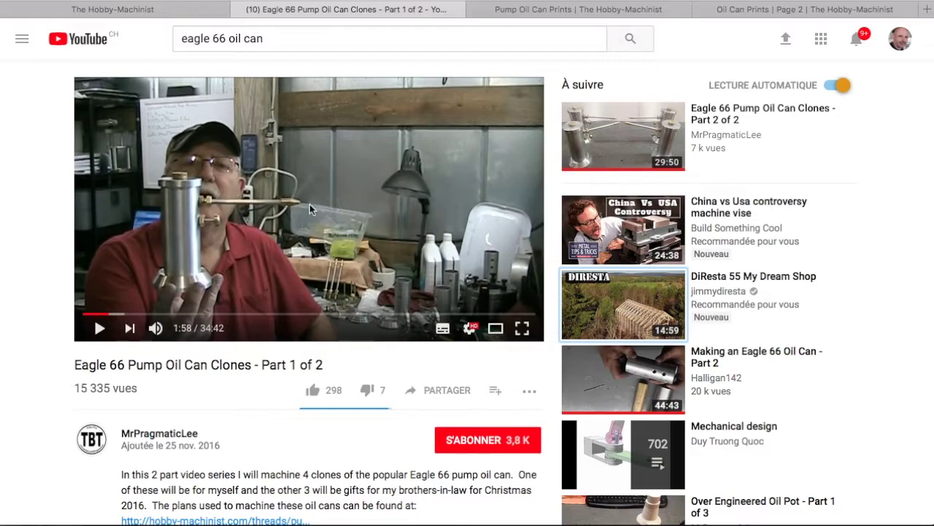
{"action": "scroll", "coordinate": [310, 208], "scroll_direction": "down", "scroll_amount": 1}
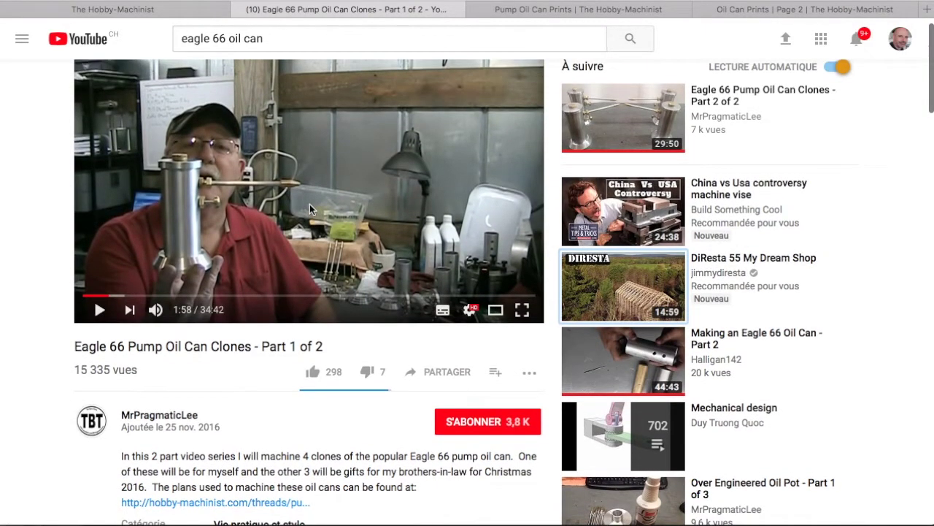
{"action": "scroll", "coordinate": [299, 393], "scroll_direction": "down", "scroll_amount": 3}
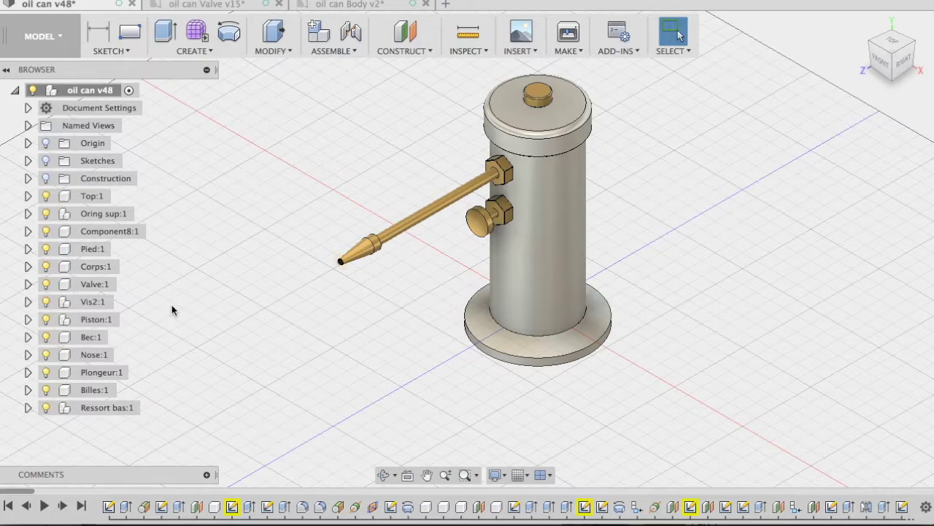
{"action": "mouse_move", "coordinate": [96, 267]}
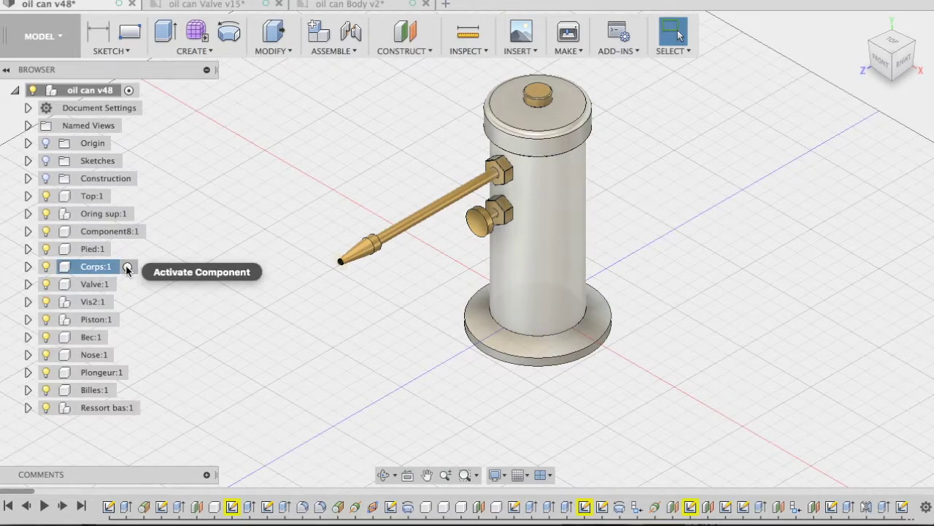
Hide Corps:1, activate Component8:1, and view the model from the right.
{"action": "left_click", "coordinate": [45, 266]}
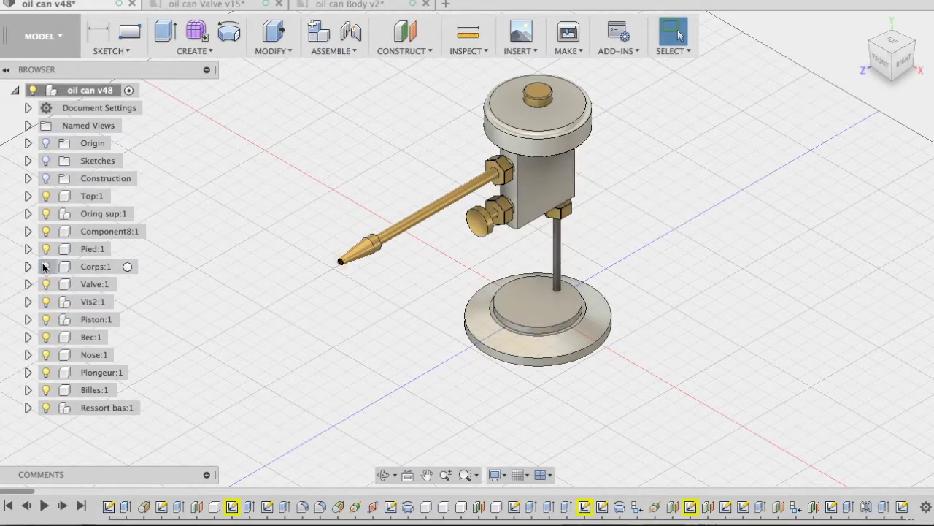
{"action": "left_click", "coordinate": [155, 232]}
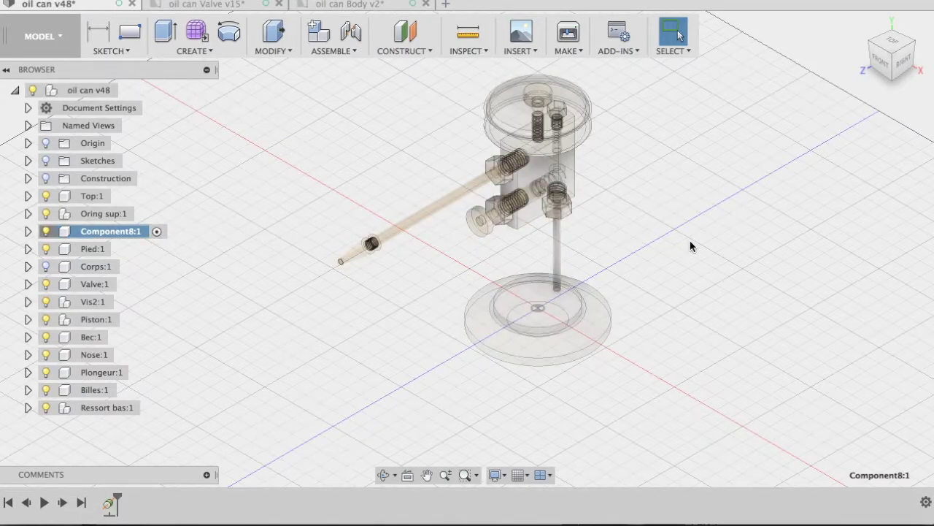
{"action": "left_click", "coordinate": [907, 68]}
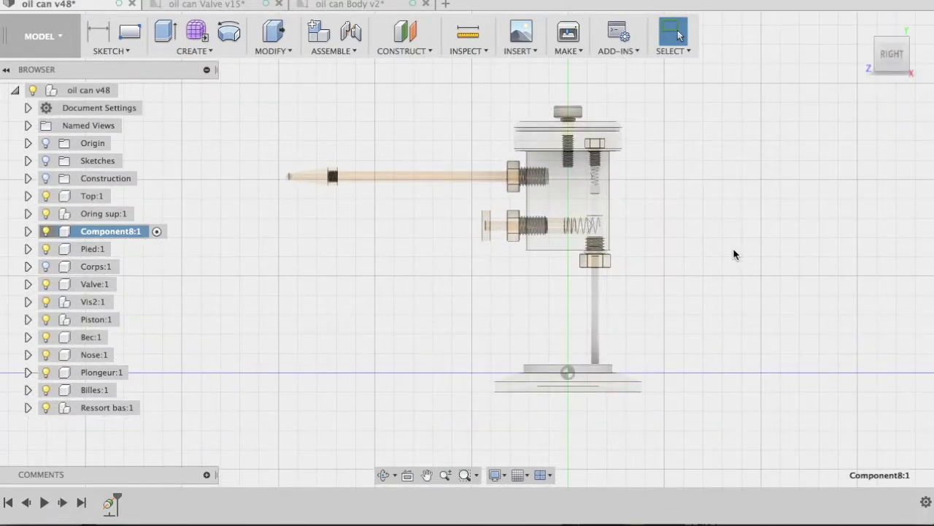
Hide the toolbar with View > Hide Toolbar and zoom in on the valve internals.
{"action": "scroll", "coordinate": [733, 250], "scroll_direction": "up", "scroll_amount": 3}
{"action": "scroll", "coordinate": [642, 196], "scroll_direction": "right", "scroll_amount": 3}
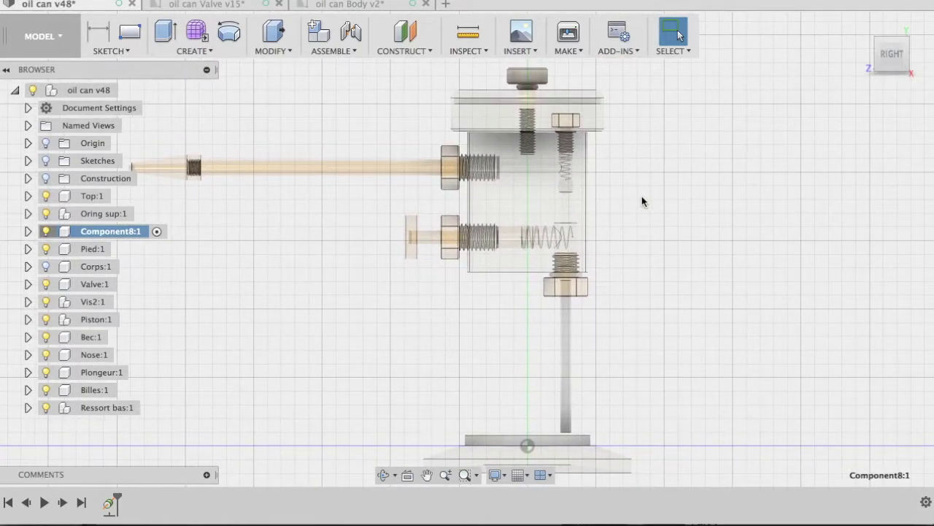
{"action": "left_click", "coordinate": [182, 1]}
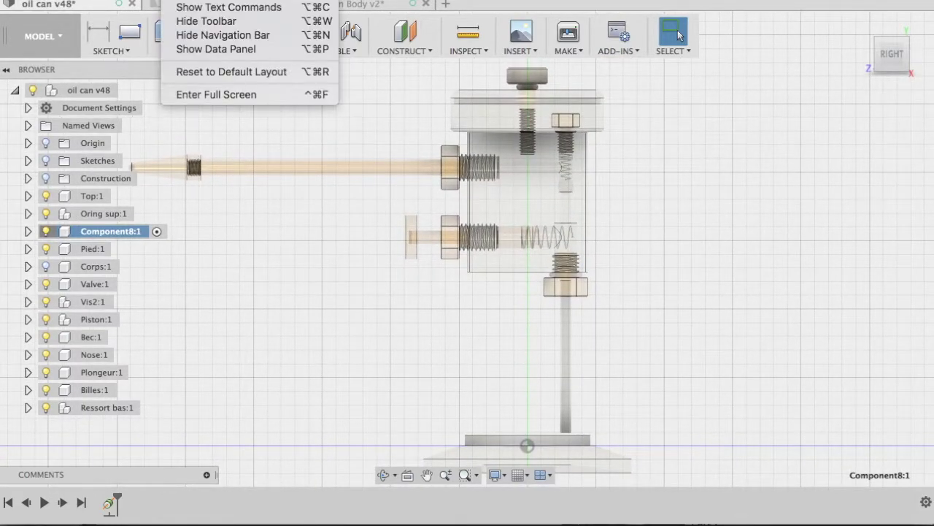
{"action": "left_click", "coordinate": [208, 22]}
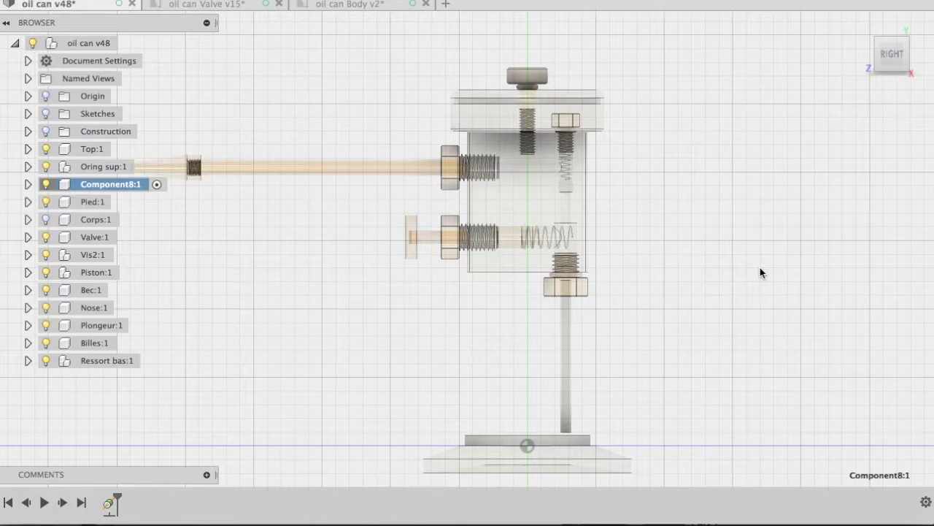
{"action": "scroll", "coordinate": [760, 273], "scroll_direction": "up", "scroll_amount": 1}
{"action": "scroll", "coordinate": [760, 273], "scroll_direction": "up", "scroll_amount": 1}
{"action": "scroll", "coordinate": [760, 272], "scroll_direction": "up", "scroll_amount": 1}
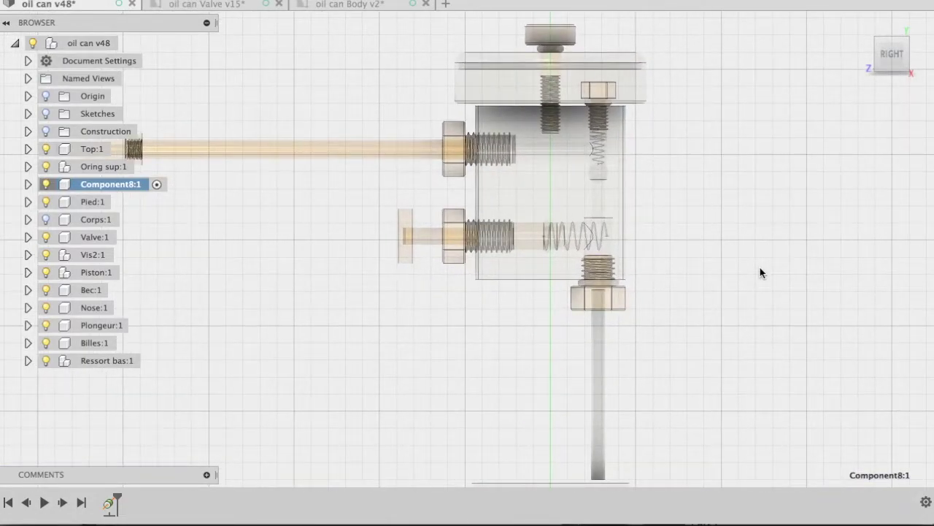
{"action": "scroll", "coordinate": [760, 272], "scroll_direction": "down", "scroll_amount": 1}
{"action": "scroll", "coordinate": [760, 272], "scroll_direction": "down", "scroll_amount": 1}
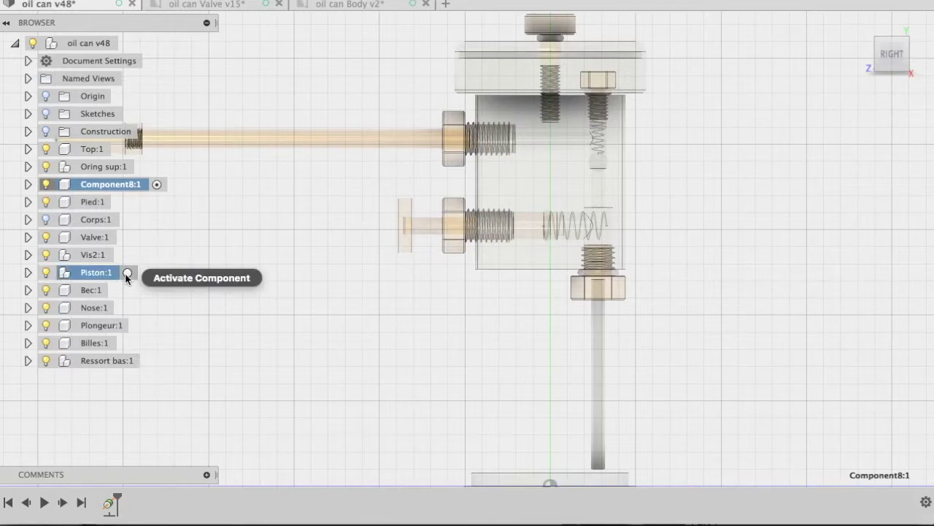
Activate Piston:1, select one of its faces, then make Billes:1 active.
{"action": "left_click", "coordinate": [126, 273]}
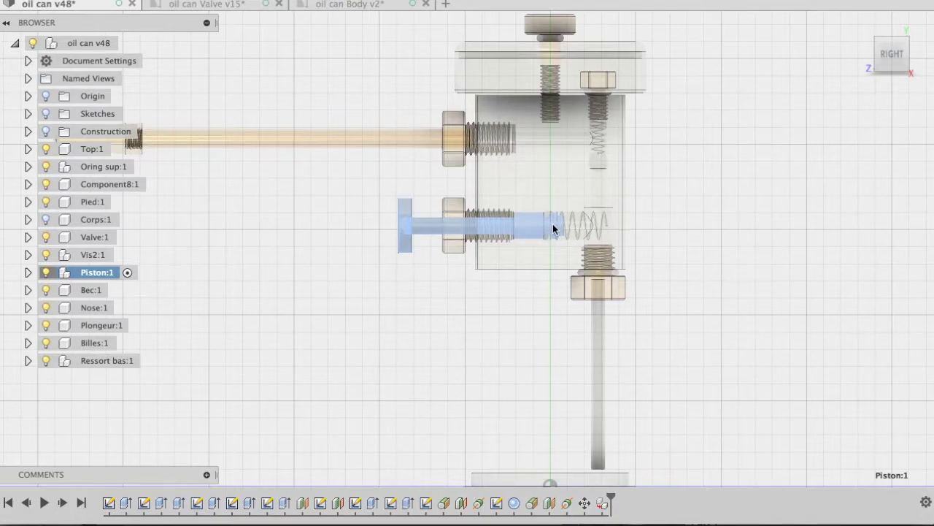
{"action": "left_click", "coordinate": [595, 222]}
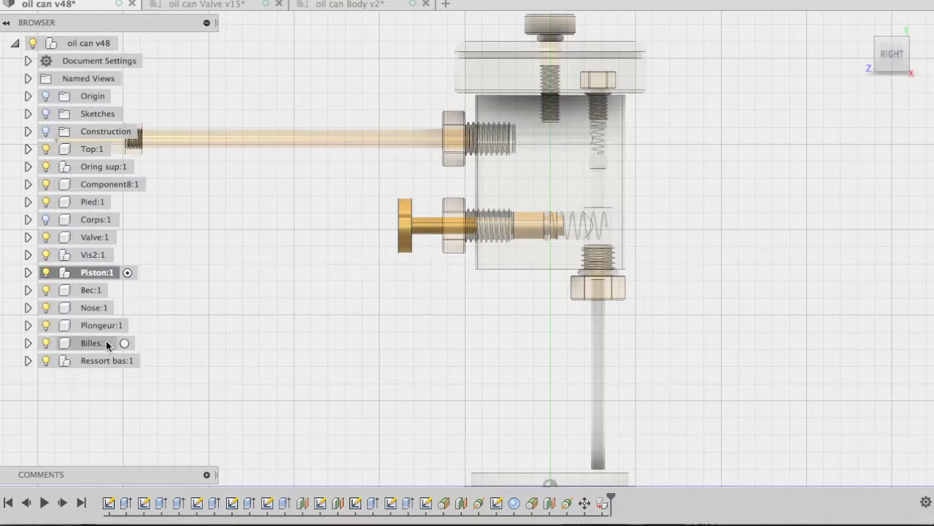
{"action": "left_click", "coordinate": [125, 343]}
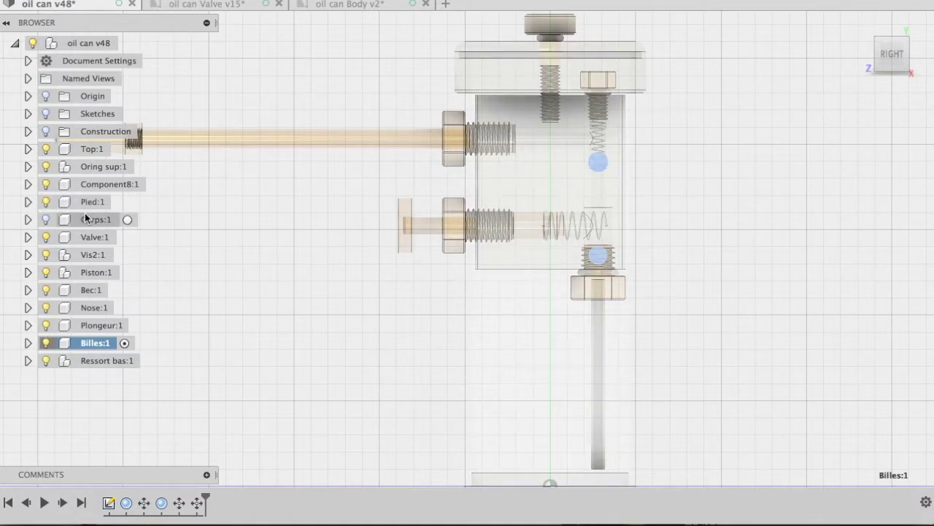
Expand and activate Vis2:1, clear the screw selection, then switch to the oil can Body drawing.
{"action": "left_click", "coordinate": [27, 255]}
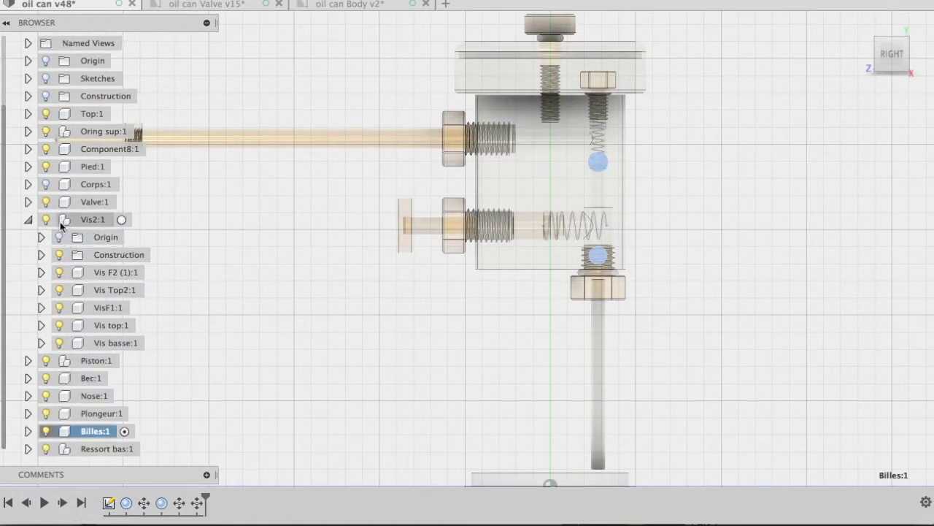
{"action": "left_click", "coordinate": [122, 219]}
{"action": "left_click", "coordinate": [263, 236]}
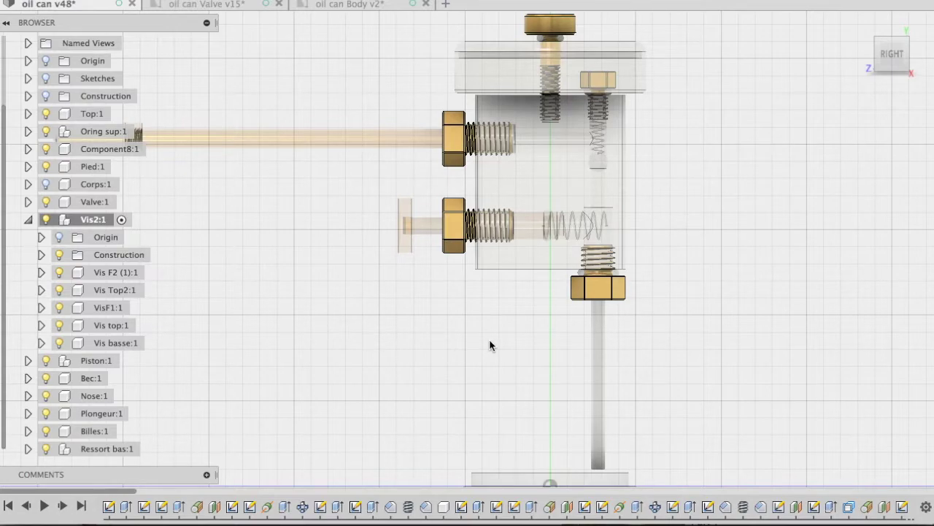
{"action": "left_click", "coordinate": [343, 6]}
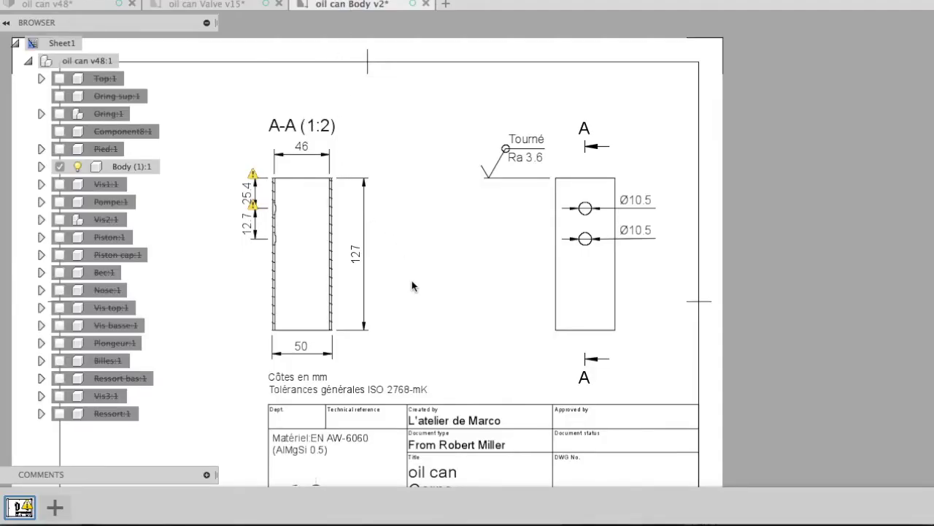
Select the A-A section view on the oil can Body v2 drawing.
{"action": "left_click", "coordinate": [308, 255]}
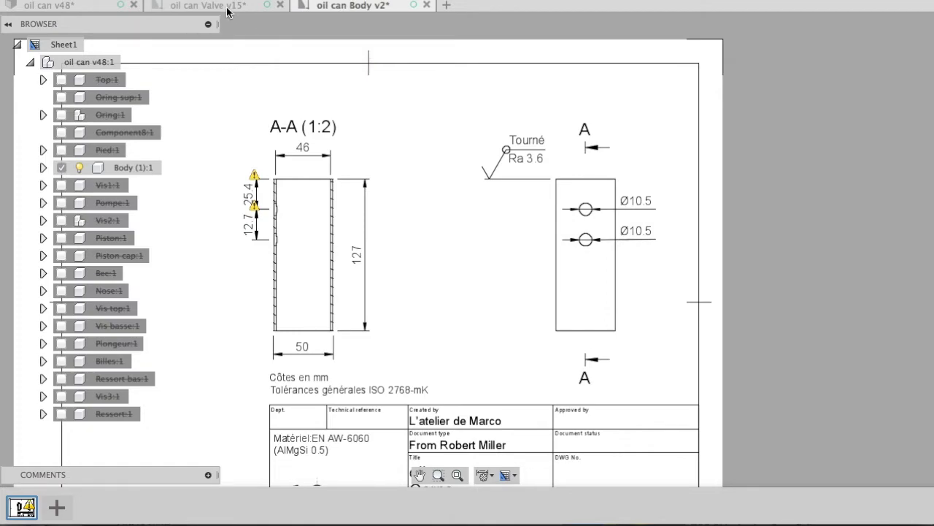
Open the oil can Valve v15 drawing and select, then clear, its side view.
{"action": "left_click", "coordinate": [226, 8]}
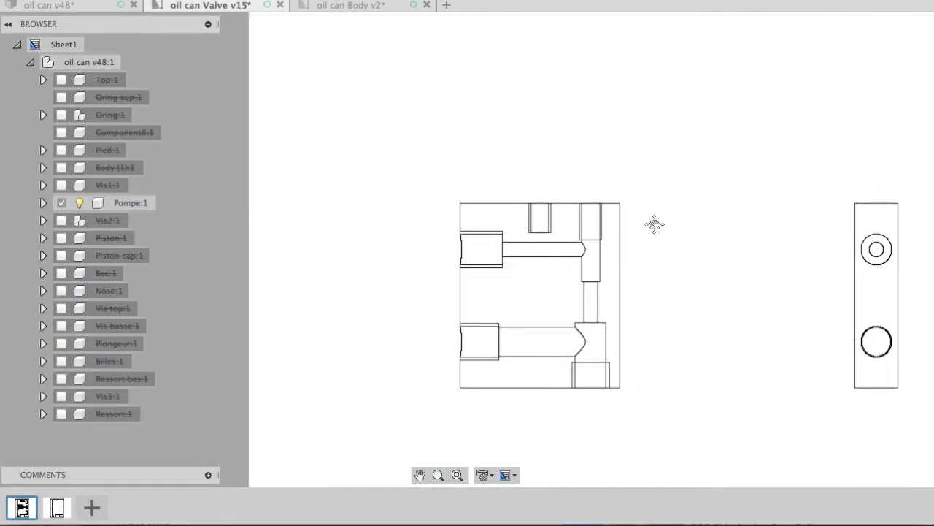
{"action": "middle_click_drag", "start_coordinate": [655, 221], "coordinate": [655, 224]}
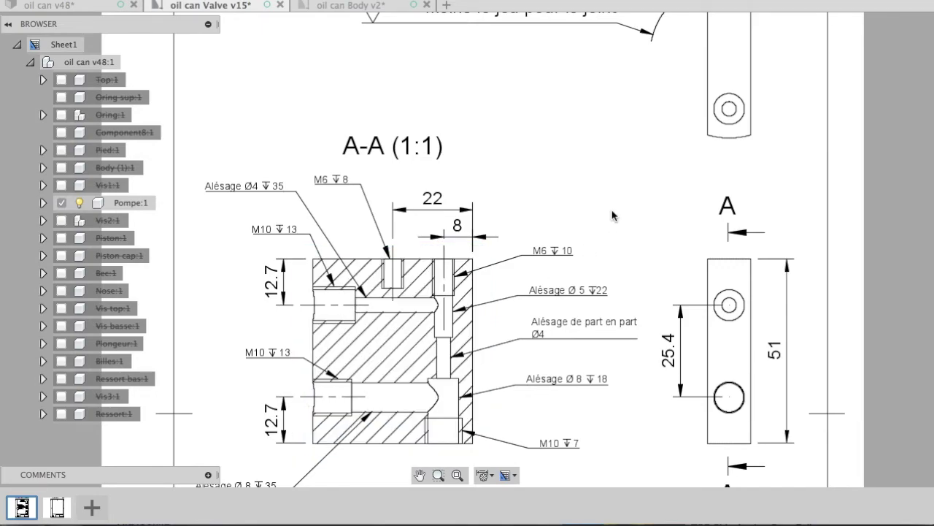
{"action": "scroll", "coordinate": [613, 208], "scroll_direction": "up", "scroll_amount": 5}
{"action": "scroll", "coordinate": [613, 208], "scroll_direction": "up", "scroll_amount": 2}
{"action": "left_click", "coordinate": [658, 162]}
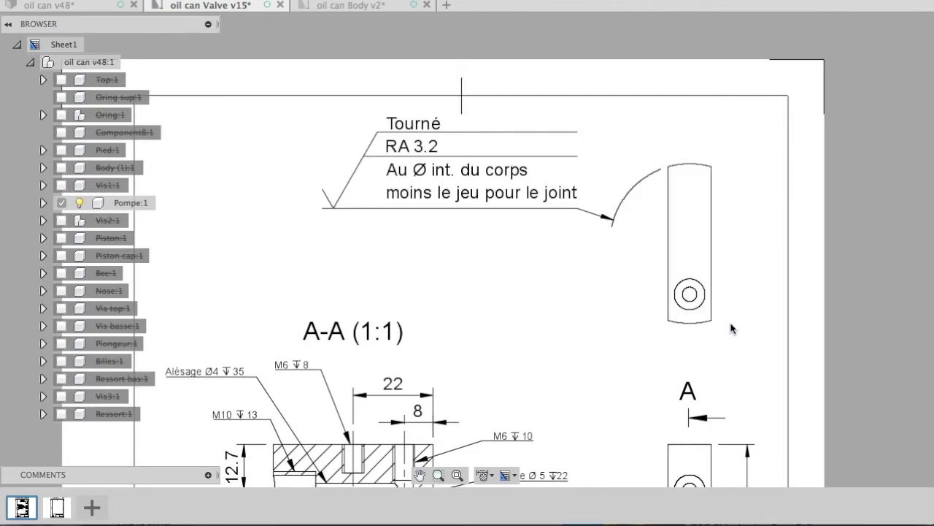
{"action": "left_click", "coordinate": [520, 323]}
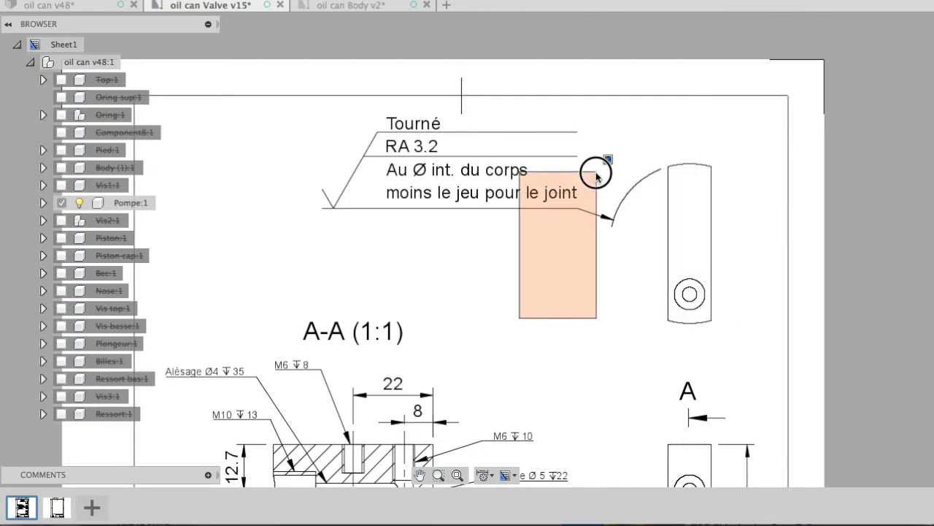
Select and deselect section view A-A, pan the sheet, then switch to the web browser.
{"action": "scroll", "coordinate": [521, 367], "scroll_direction": "down", "scroll_amount": 5}
{"action": "scroll", "coordinate": [521, 367], "scroll_direction": "left", "scroll_amount": 3}
{"action": "left_click", "coordinate": [516, 283]}
{"action": "left_click", "coordinate": [661, 450]}
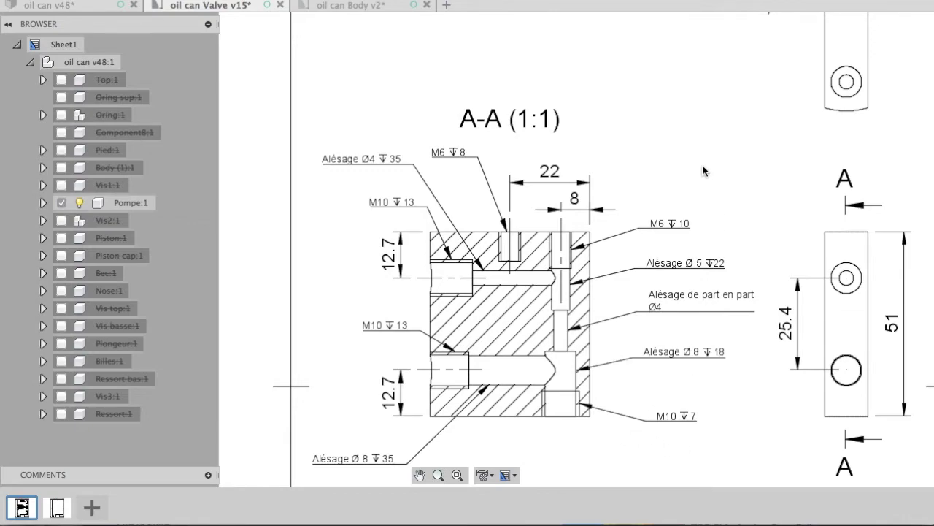
{"action": "left_click_drag", "start_coordinate": [702, 166], "coordinate": [623, 119]}
{"action": "scroll", "coordinate": [623, 120], "scroll_direction": "down", "scroll_amount": 5}
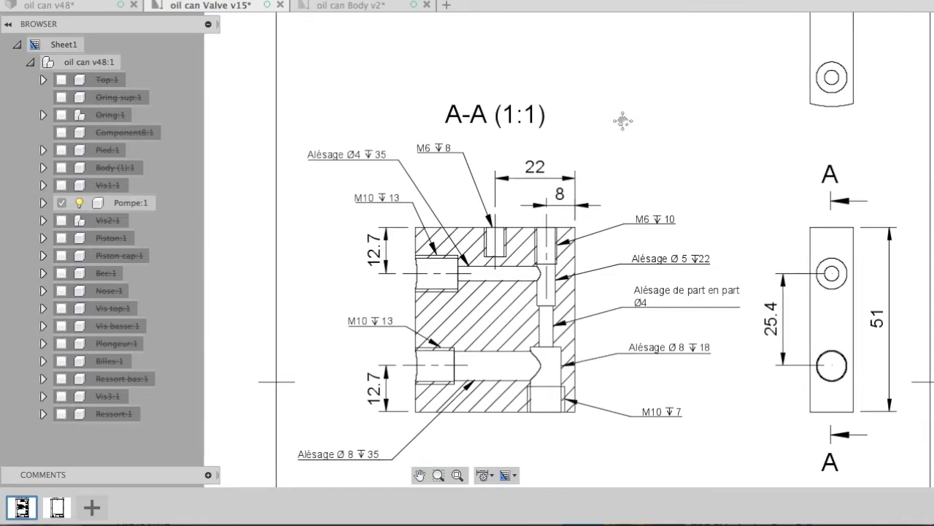
{"action": "scroll", "coordinate": [623, 120], "scroll_direction": "right", "scroll_amount": 5}
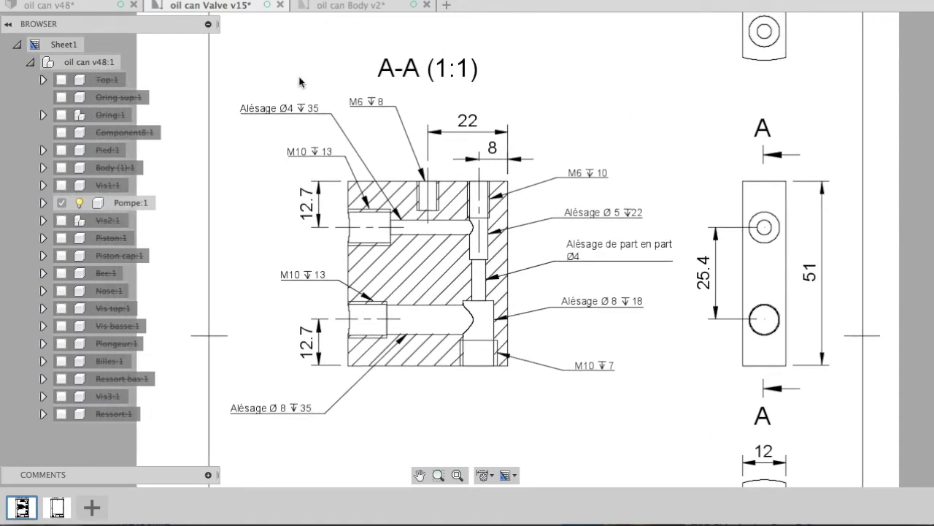
{"action": "key", "text": "super+Tab"}
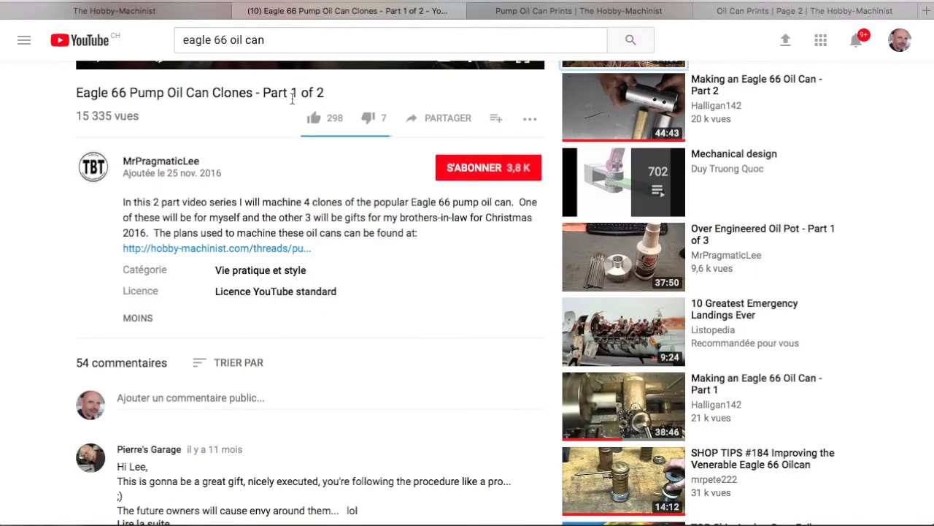
Scroll the YouTube page until the Eagle 66 Pump Oil Can Clones Part 1 player is fully visible.
{"action": "scroll", "coordinate": [297, 154], "scroll_direction": "up", "scroll_amount": 2}
{"action": "scroll", "coordinate": [297, 154], "scroll_direction": "up", "scroll_amount": 3}
{"action": "scroll", "coordinate": [297, 154], "scroll_direction": "up", "scroll_amount": 1}
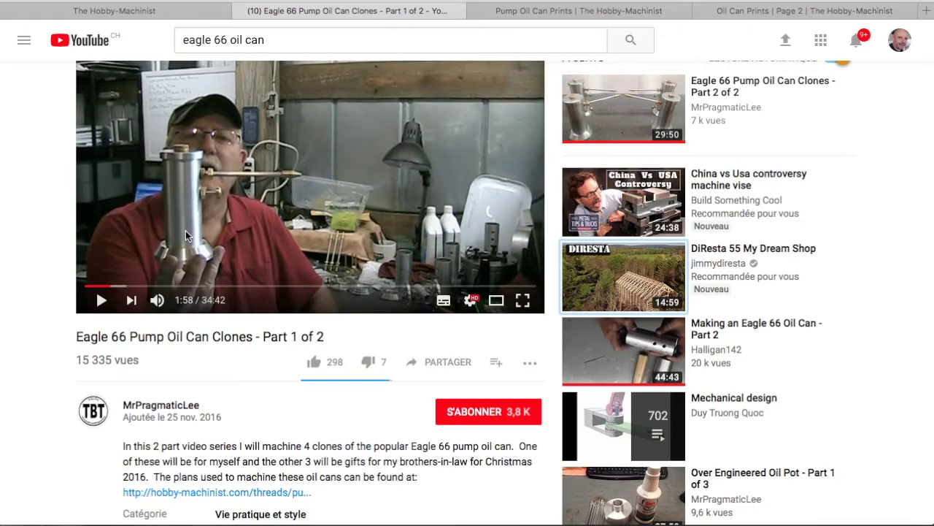
{"action": "scroll", "coordinate": [252, 207], "scroll_direction": "up", "scroll_amount": 1}
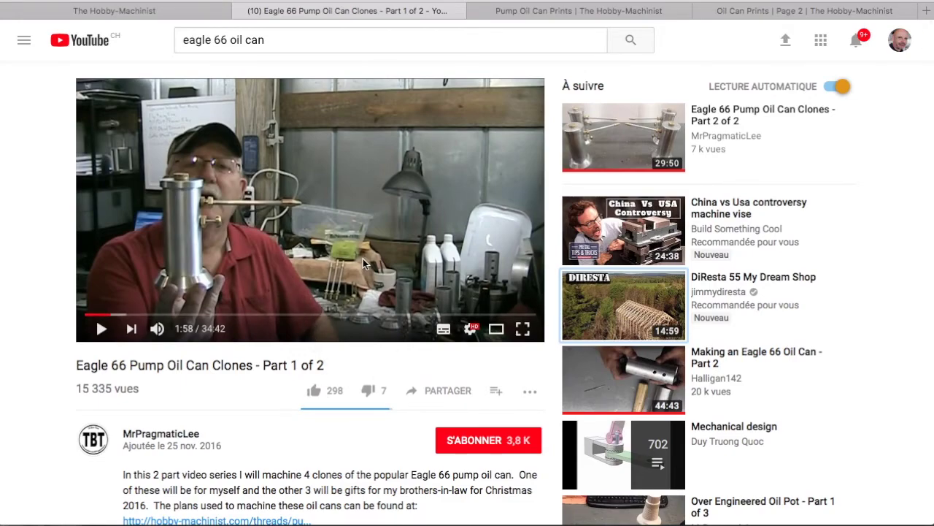
{"action": "scroll", "coordinate": [363, 259], "scroll_direction": "down", "scroll_amount": 3}
{"action": "scroll", "coordinate": [363, 258], "scroll_direction": "up", "scroll_amount": 3}
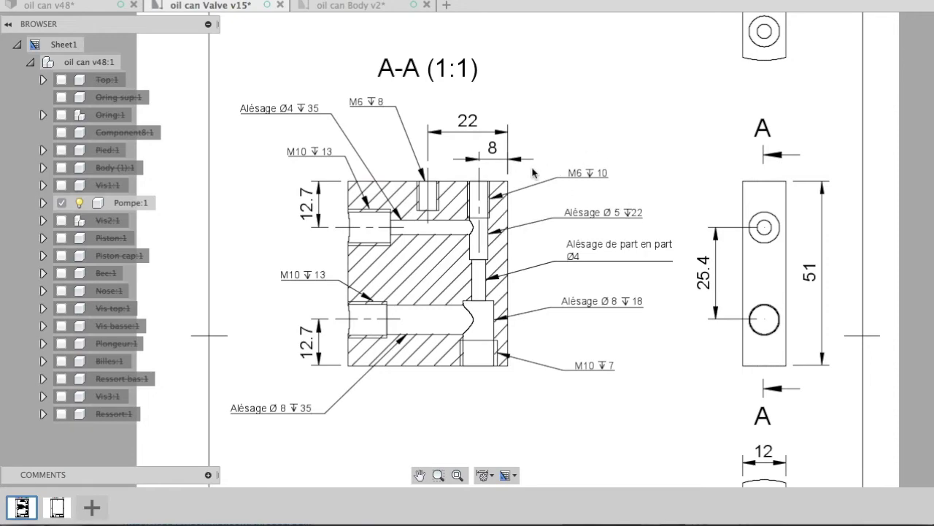
Select the 22 dimension above section A-A on the Valve v15 drawing.
{"action": "left_click", "coordinate": [508, 175]}
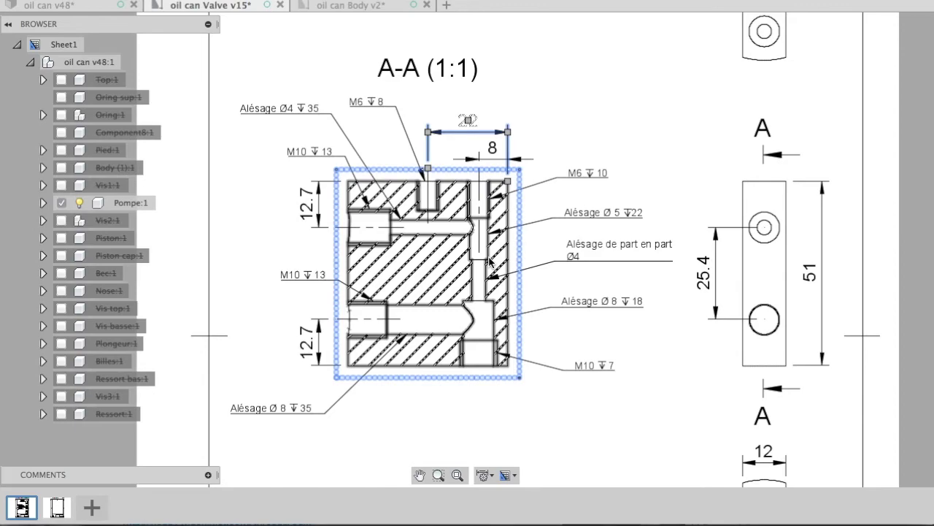